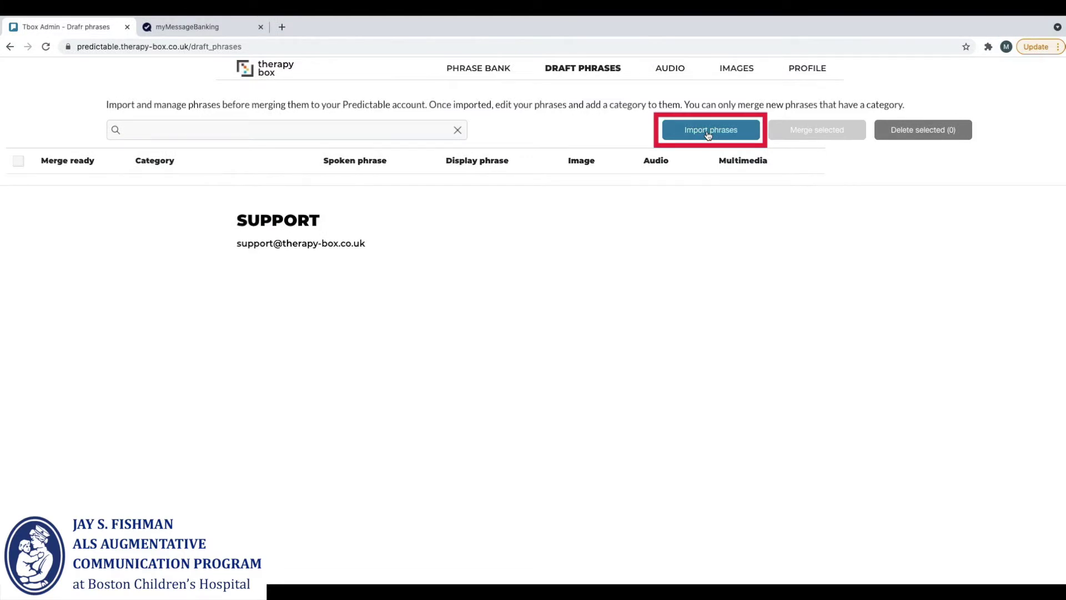
Step: Import Demonstration File.zip from the Desktop into the draft phrases
{"action": "left_click", "coordinate": [708, 132]}
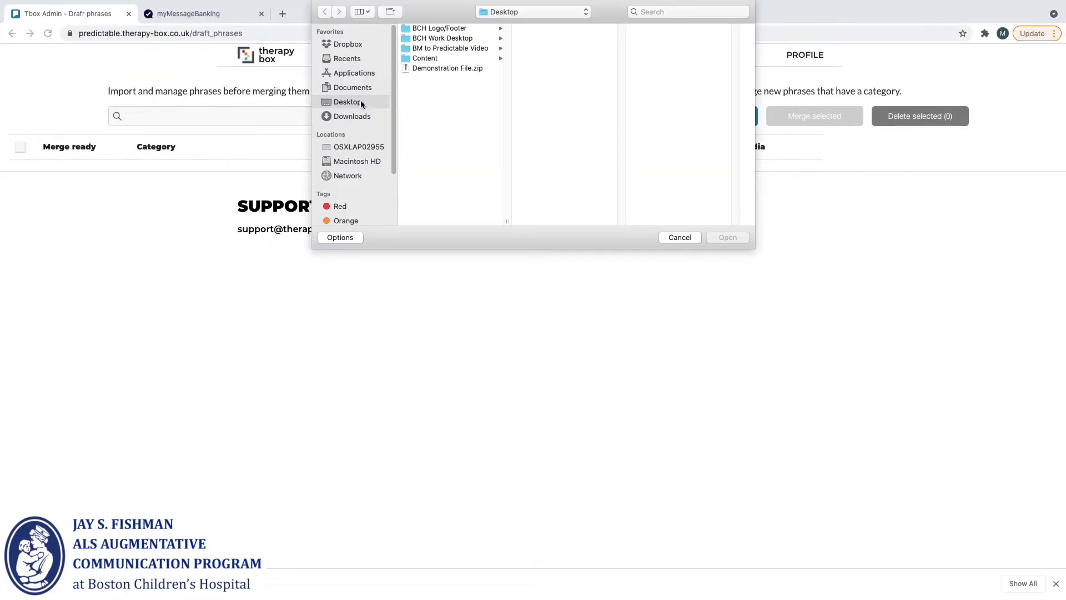
{"action": "left_click", "coordinate": [461, 68]}
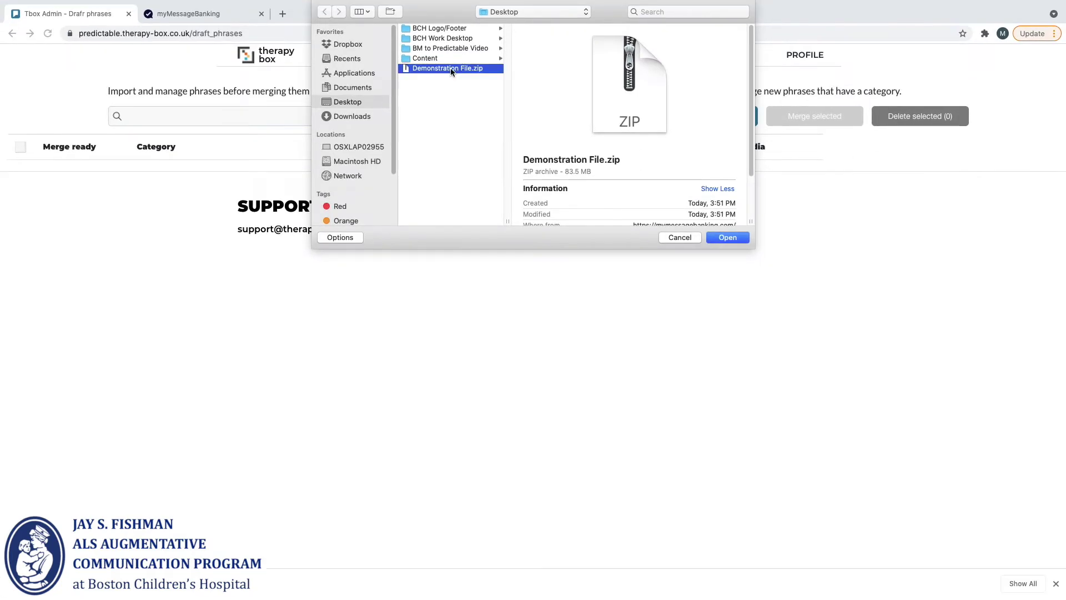
{"action": "left_click", "coordinate": [727, 238]}
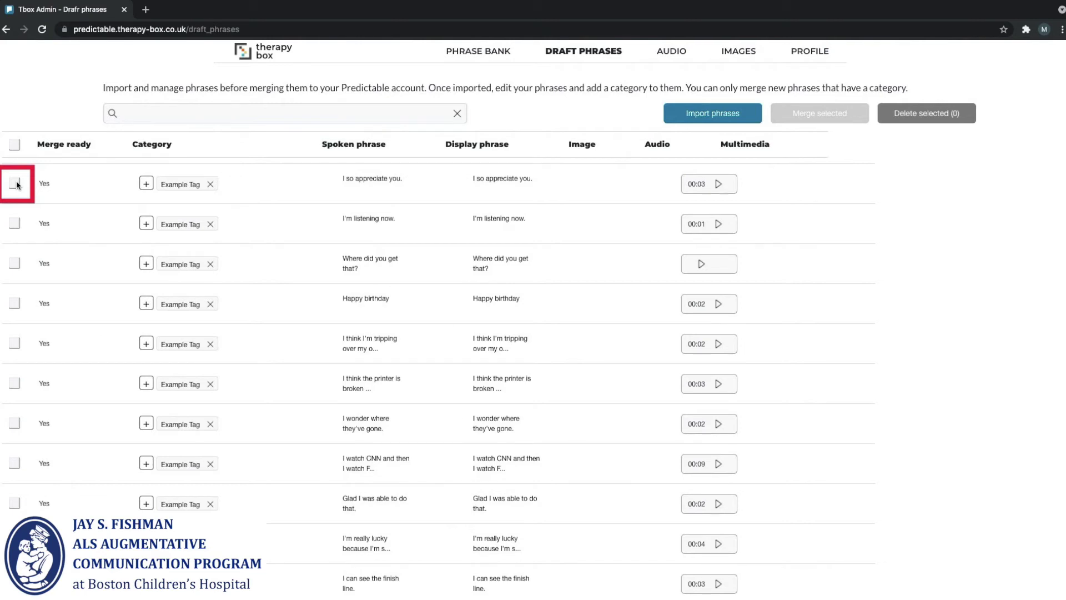
Step: Tick the first three phrase checkboxes, then select all 500 draft phrases
{"action": "left_click", "coordinate": [18, 184]}
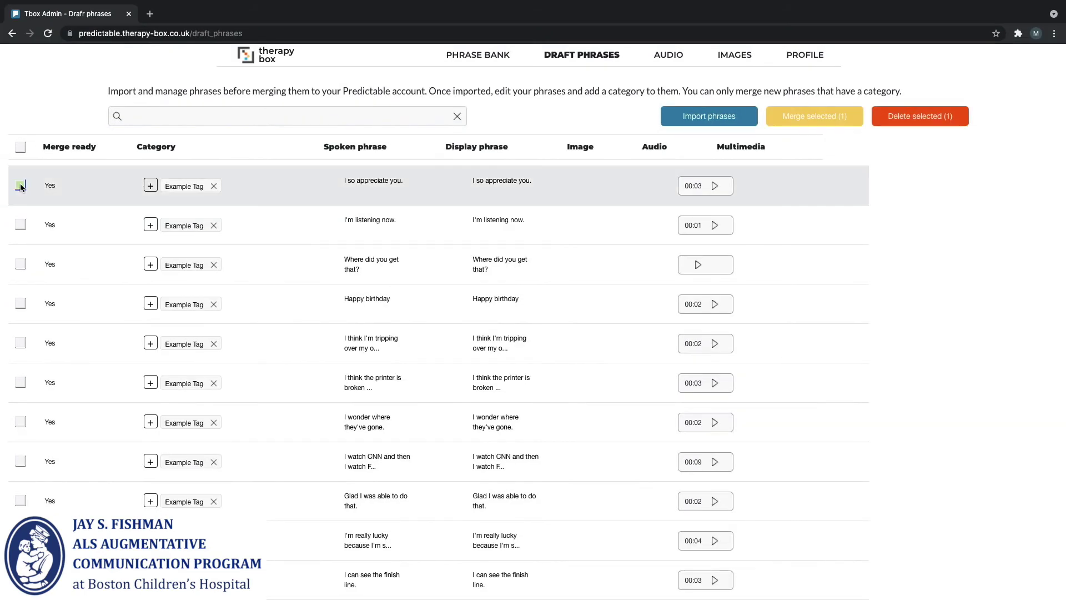
{"action": "left_click", "coordinate": [19, 225]}
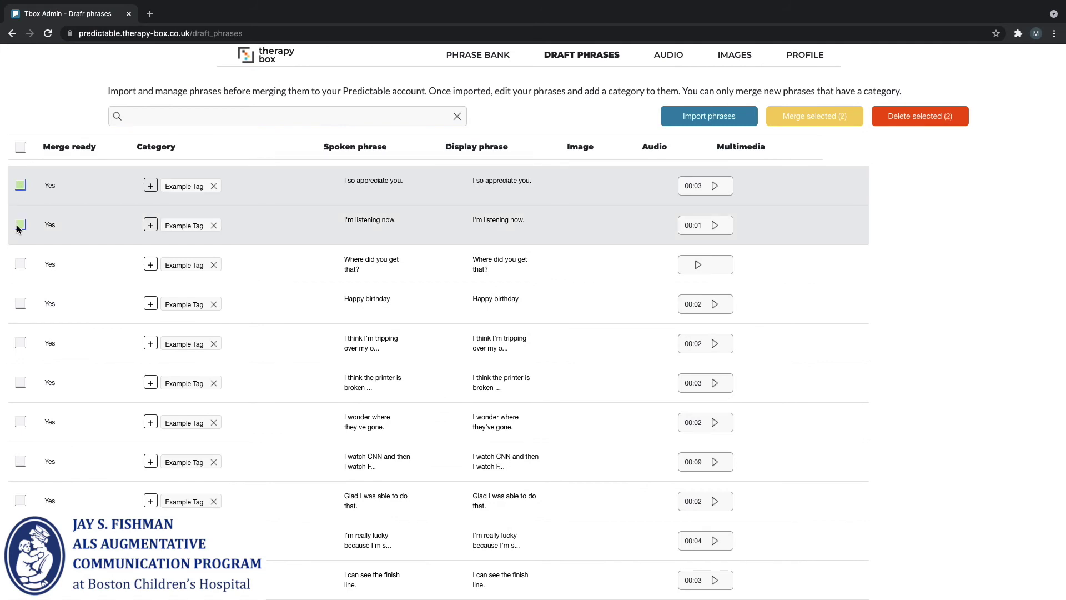
{"action": "left_click", "coordinate": [21, 264]}
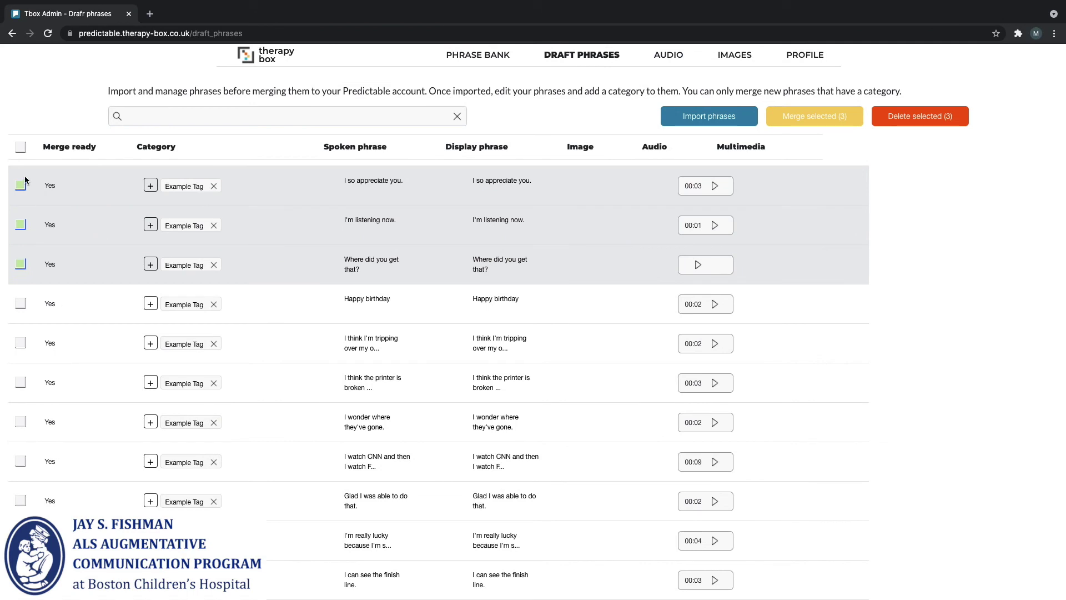
{"action": "left_click", "coordinate": [21, 149]}
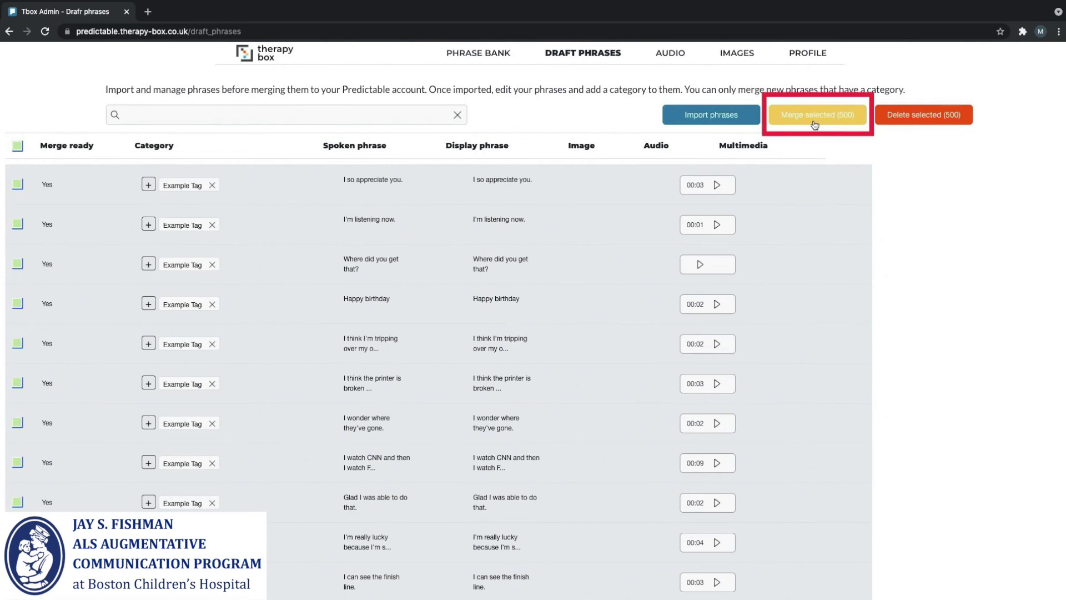
Step: Merge the 500 selected phrases and confirm the merge
{"action": "left_click", "coordinate": [814, 118]}
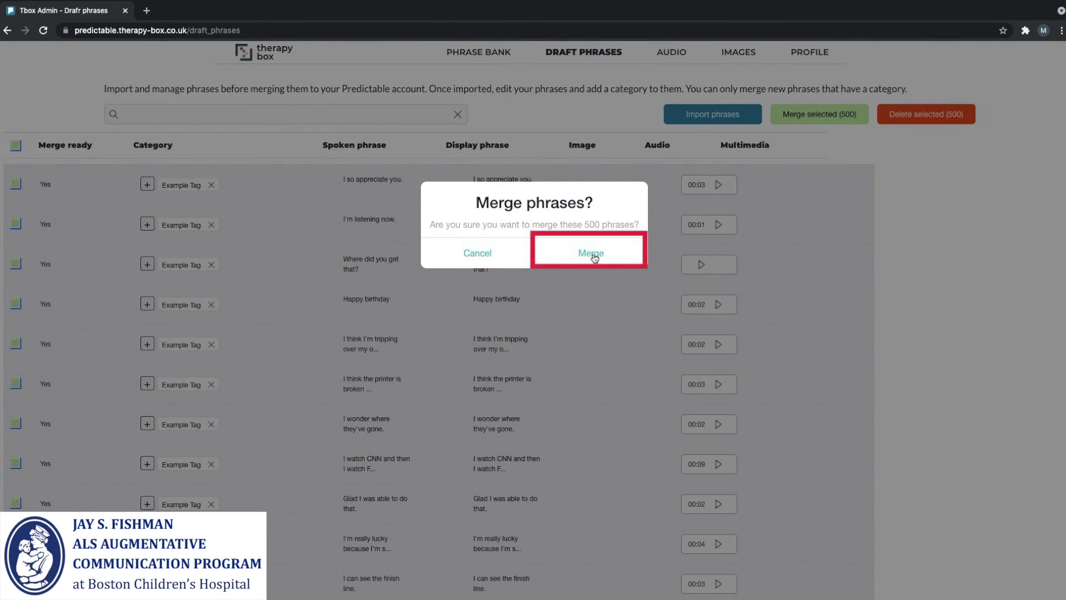
{"action": "left_click", "coordinate": [594, 257]}
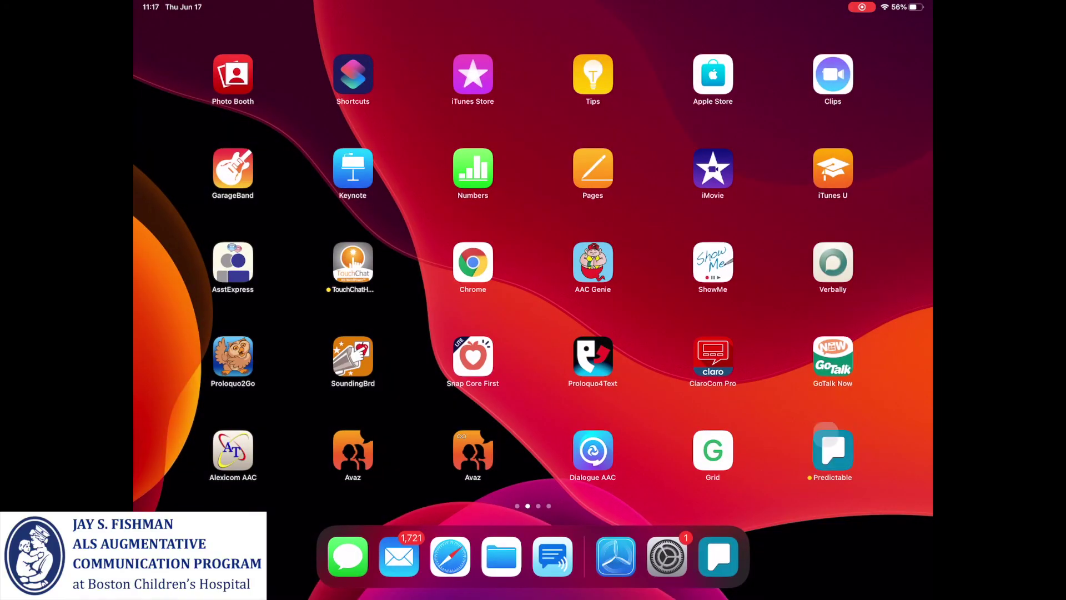
Step: Launch Predictable on the iPad and page the phrase board to the Example Tag category
{"action": "left_click", "coordinate": [833, 450]}
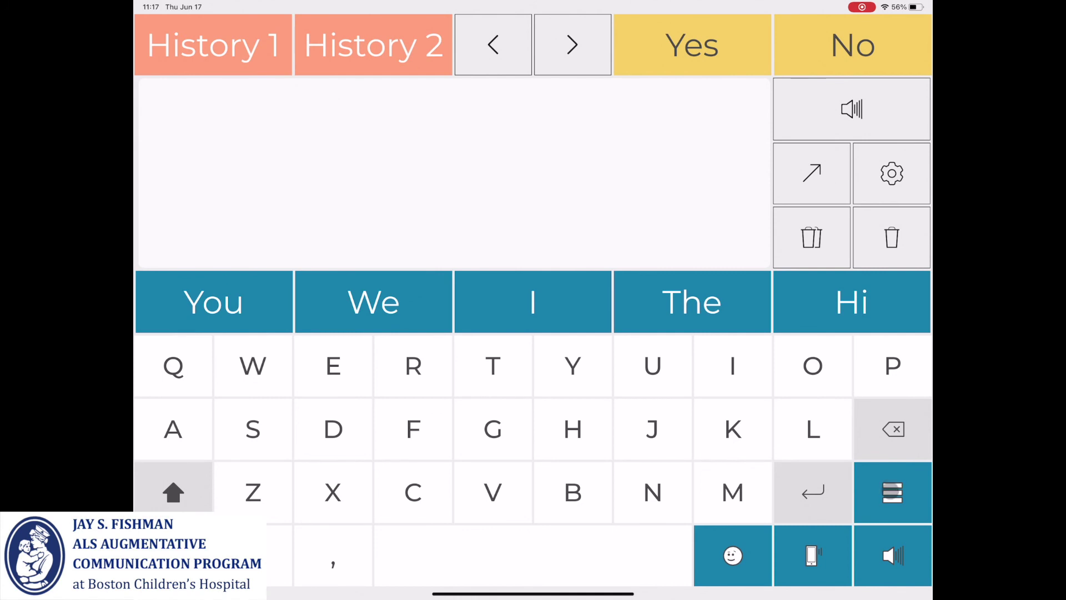
{"action": "left_click", "coordinate": [892, 492]}
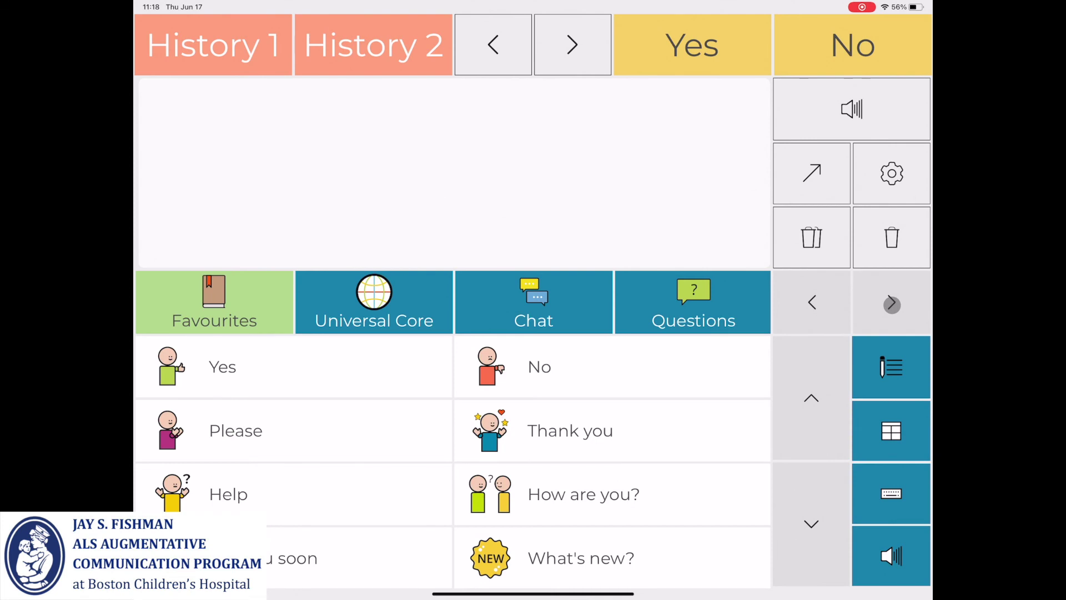
{"action": "left_click", "coordinate": [892, 303]}
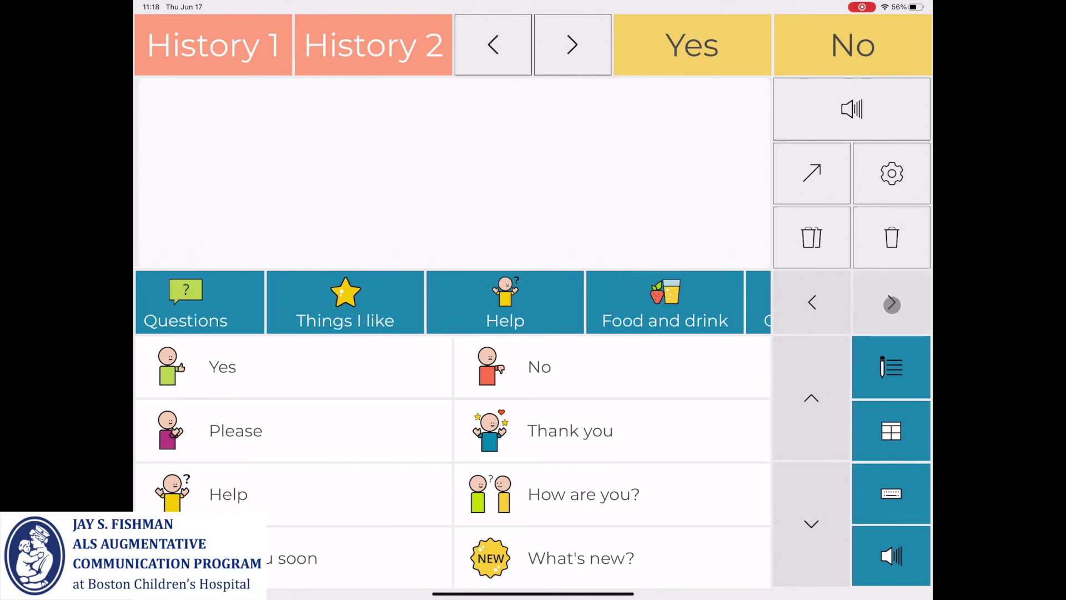
{"action": "left_click", "coordinate": [892, 303]}
{"action": "left_click", "coordinate": [892, 304]}
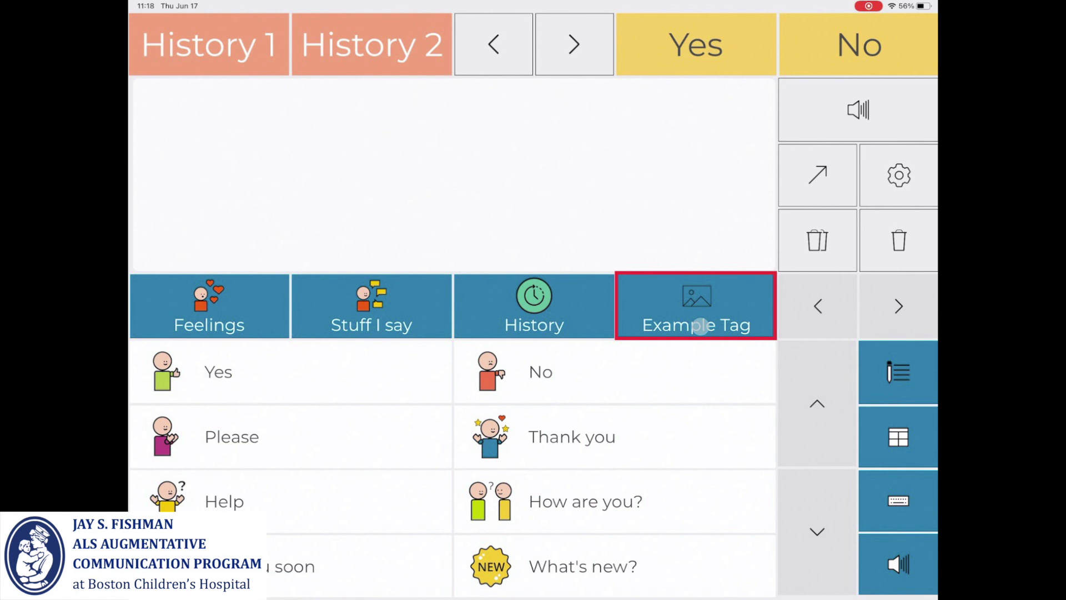
{"action": "left_click", "coordinate": [700, 326]}
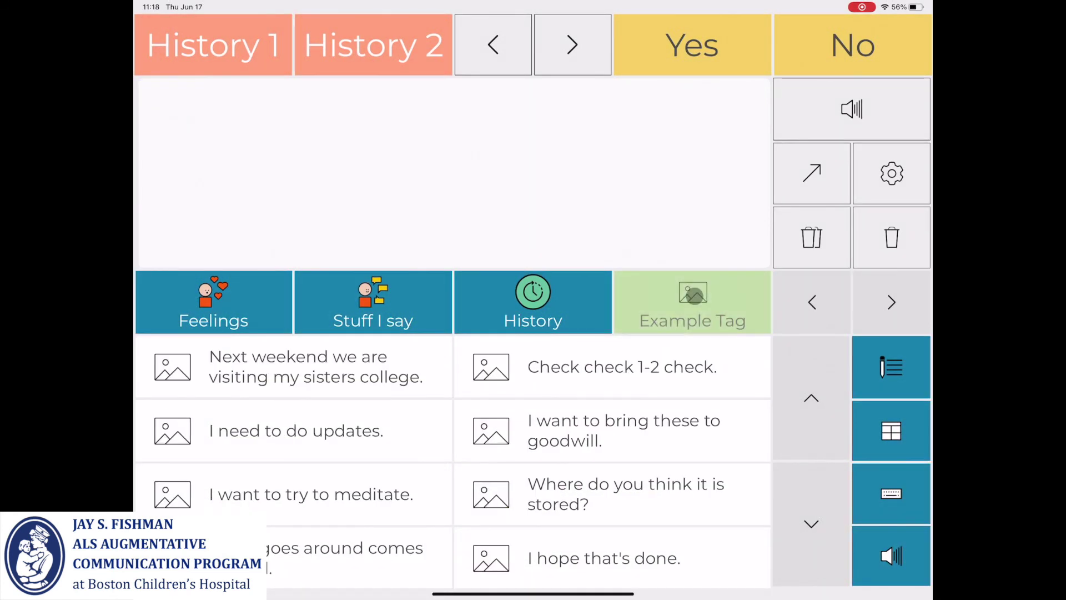